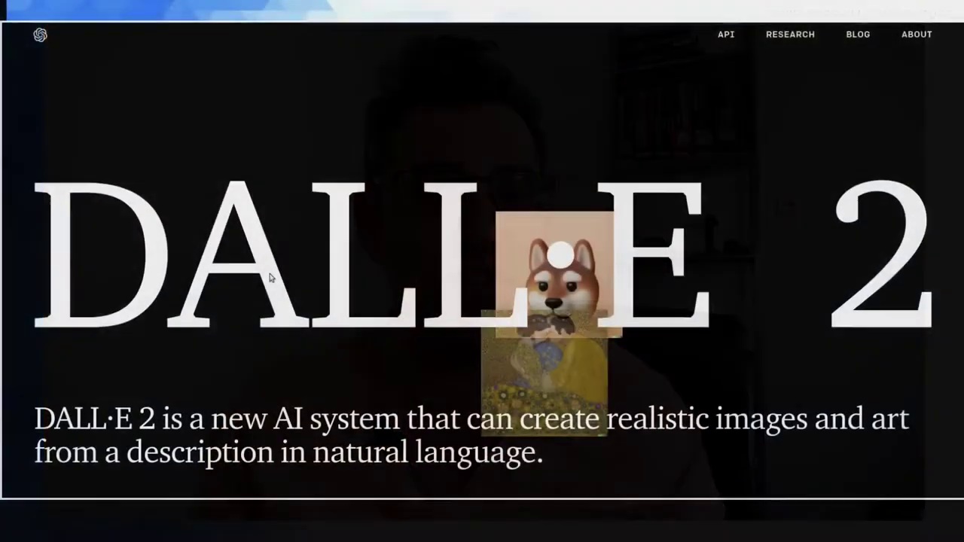
# Scroll the DALL·E 2 homepage down to the astronaut-riding-a-horse text description examples.
pyautogui.scroll(-1, 271, 279)
pyautogui.scroll(-4, 269, 278)
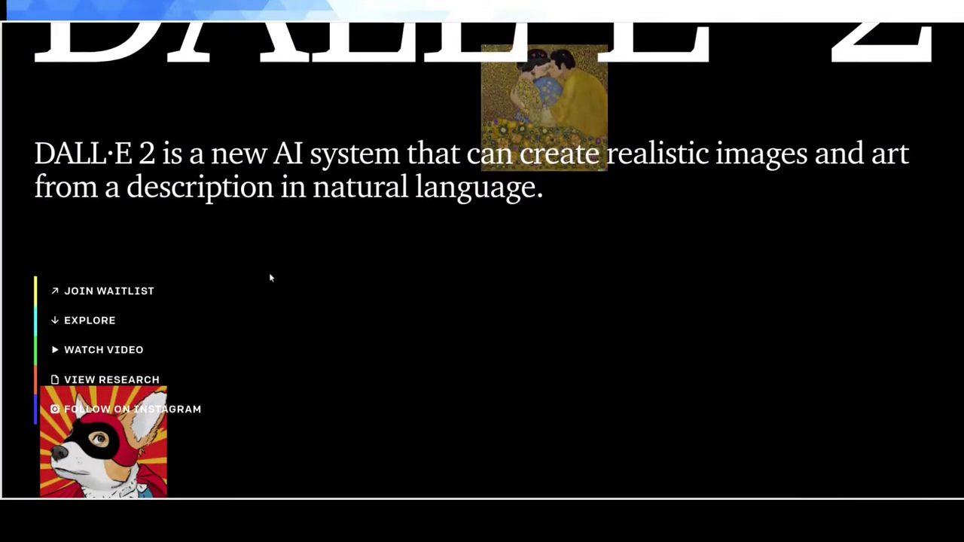
pyautogui.scroll(-4, 270, 278)
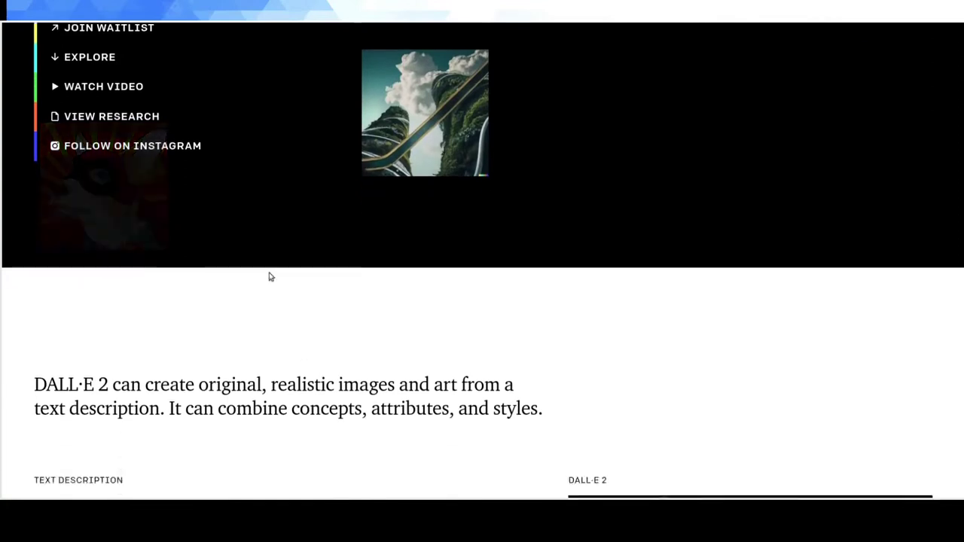
pyautogui.scroll(-4, 270, 277)
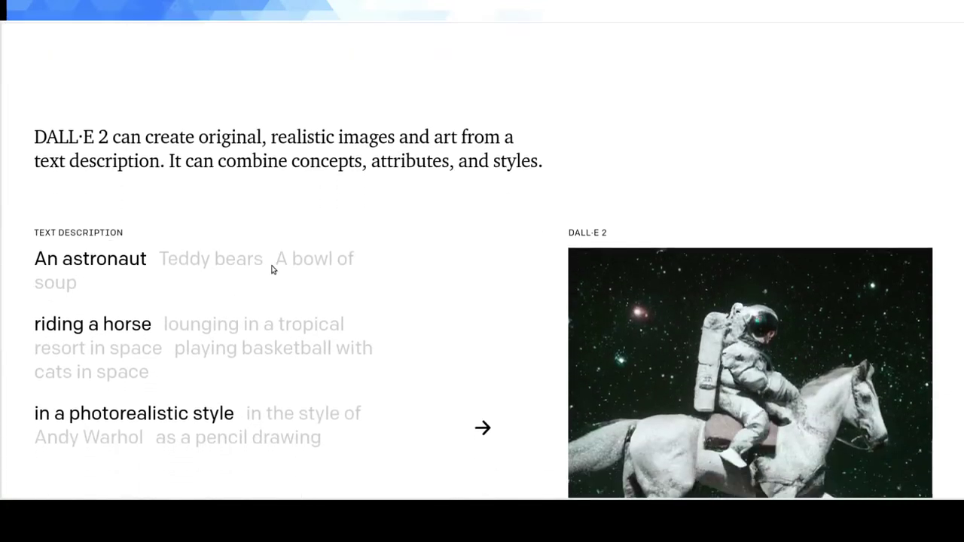
pyautogui.scroll(-4, 275, 271)
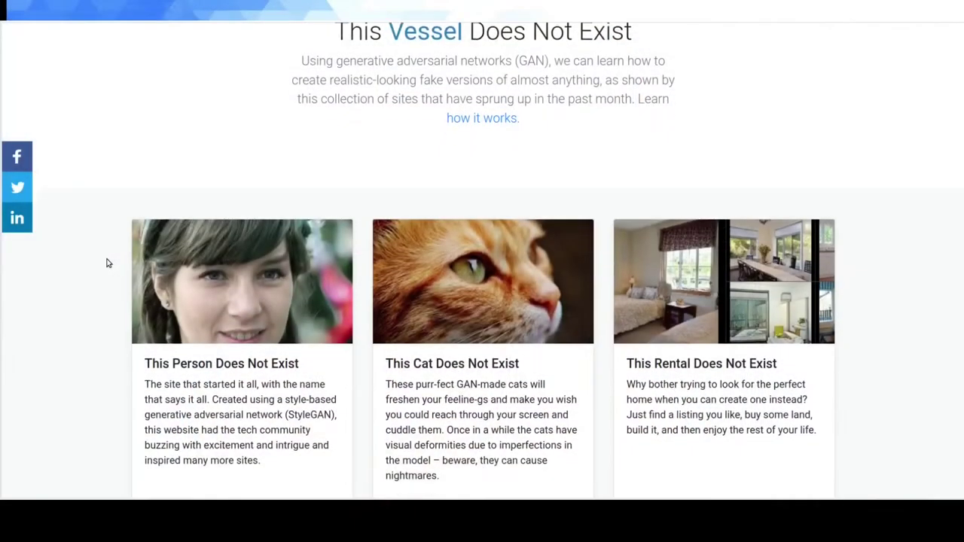
# Scroll through the This X Does Not Exist site cards down to Meme, Chair and Foot.
pyautogui.scroll(-5, 109, 262)
pyautogui.scroll(-5, 108, 262)
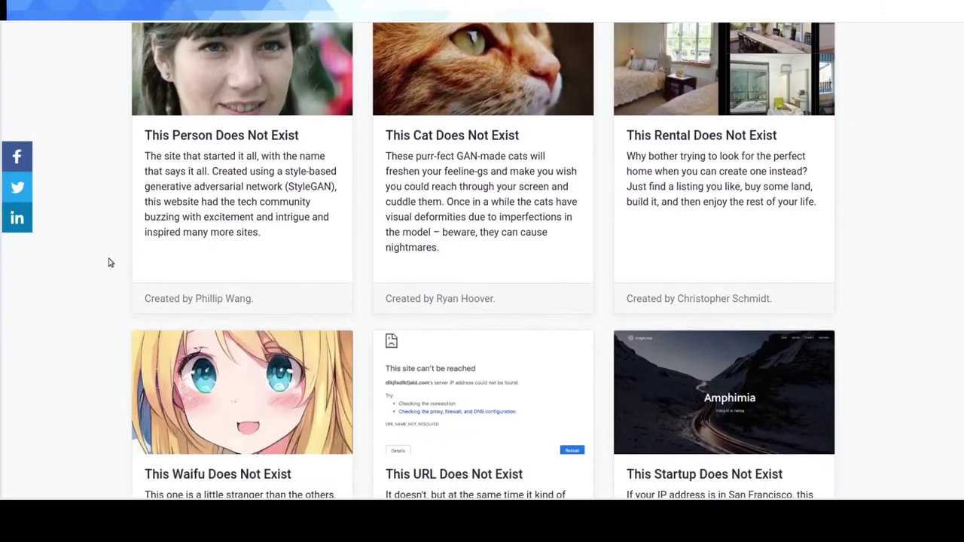
pyautogui.scroll(-3, 104, 260)
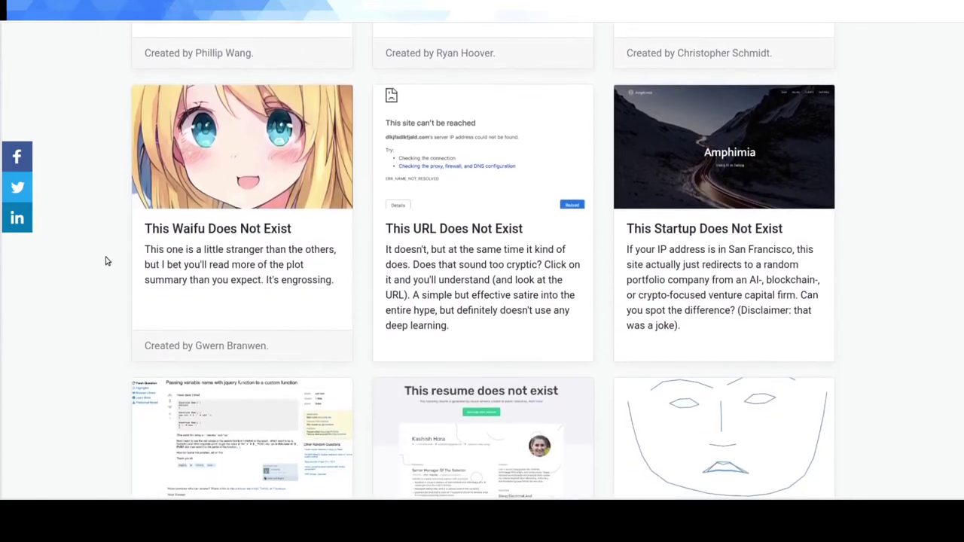
pyautogui.scroll(-5, 98, 259)
pyautogui.scroll(-8, 98, 258)
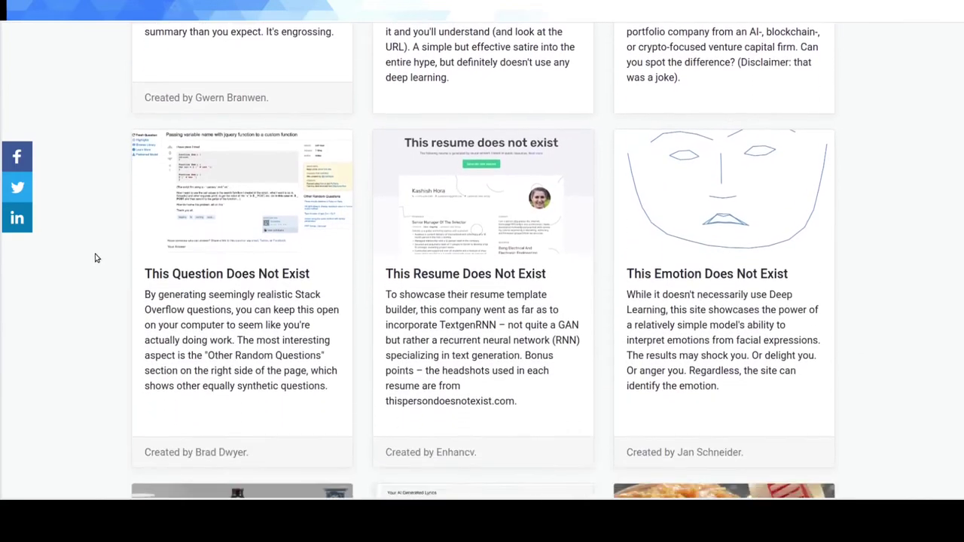
pyautogui.scroll(-7, 97, 261)
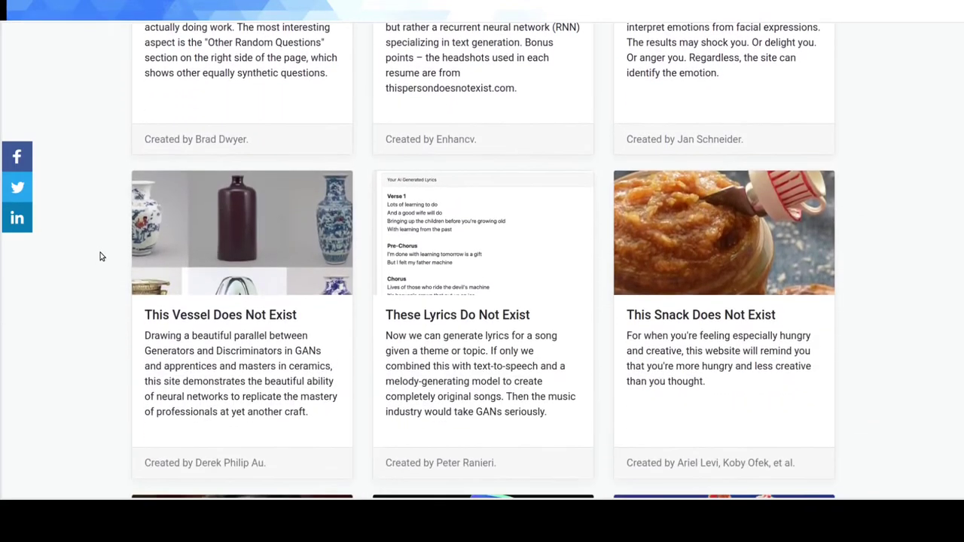
pyautogui.scroll(-10, 100, 264)
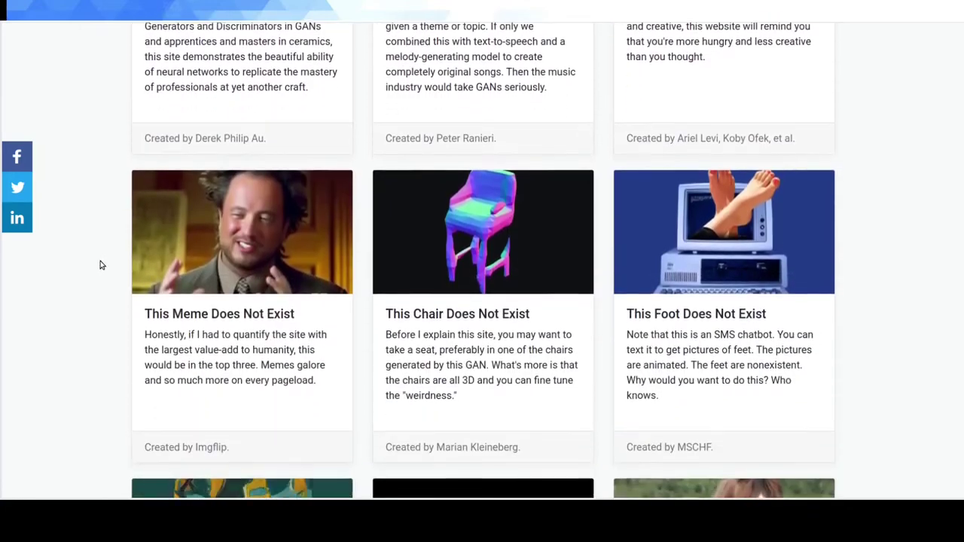
pyautogui.scroll(-4, 100, 268)
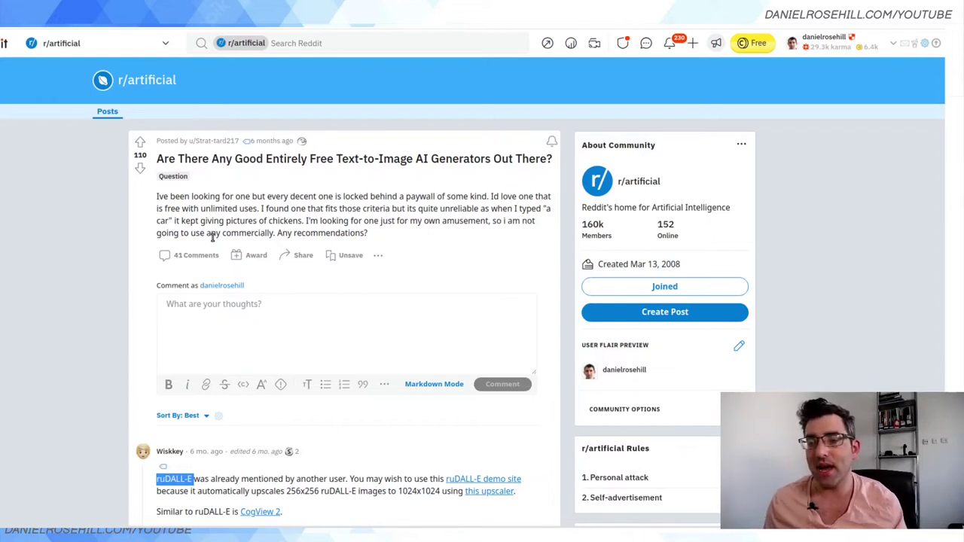
# Return to the Google results for ruDALL-E and open the 'Demo - ruDALL-E' page on rudalle.ru.
pyautogui.scroll(-3, 210, 274)
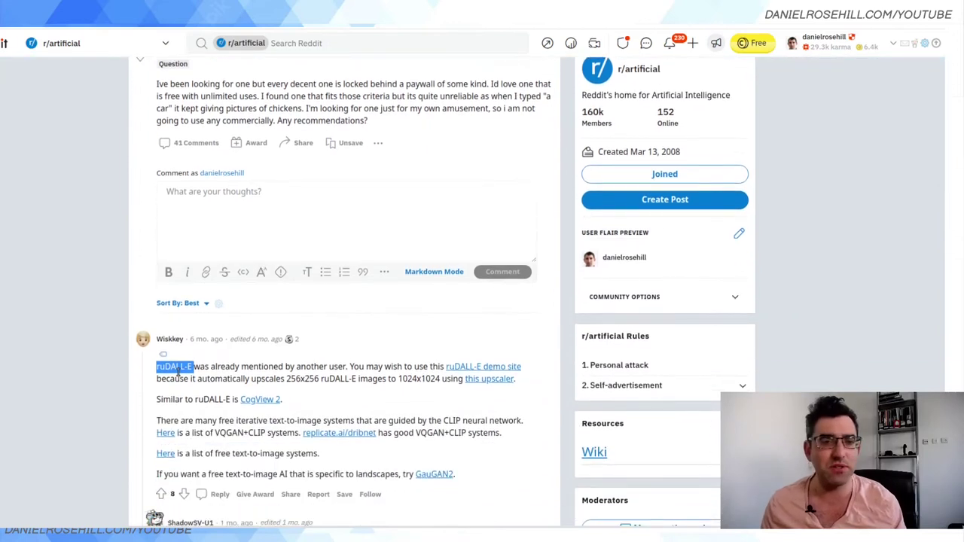
pyautogui.click(196, 370)
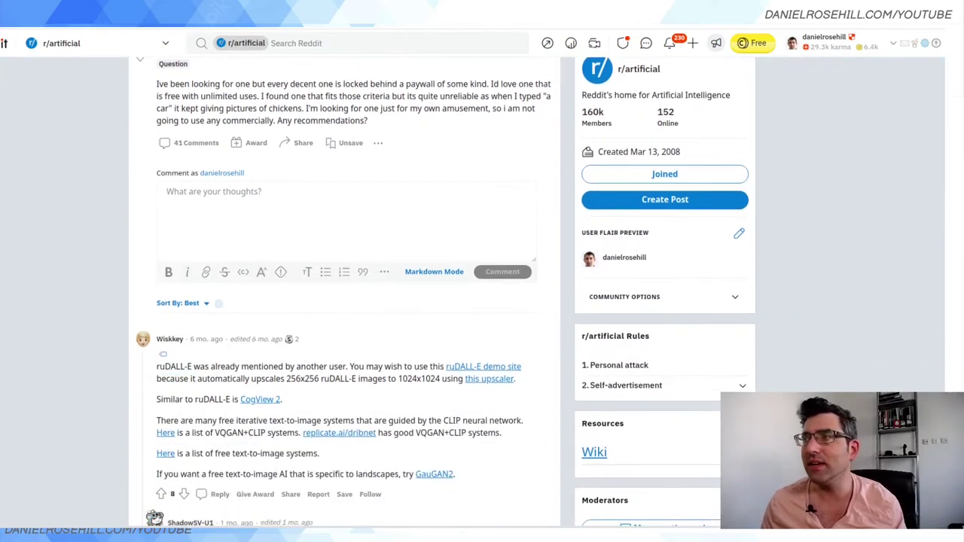
pyautogui.hotkey('alt', 'Left')
pyautogui.scroll(5, 407, 260)
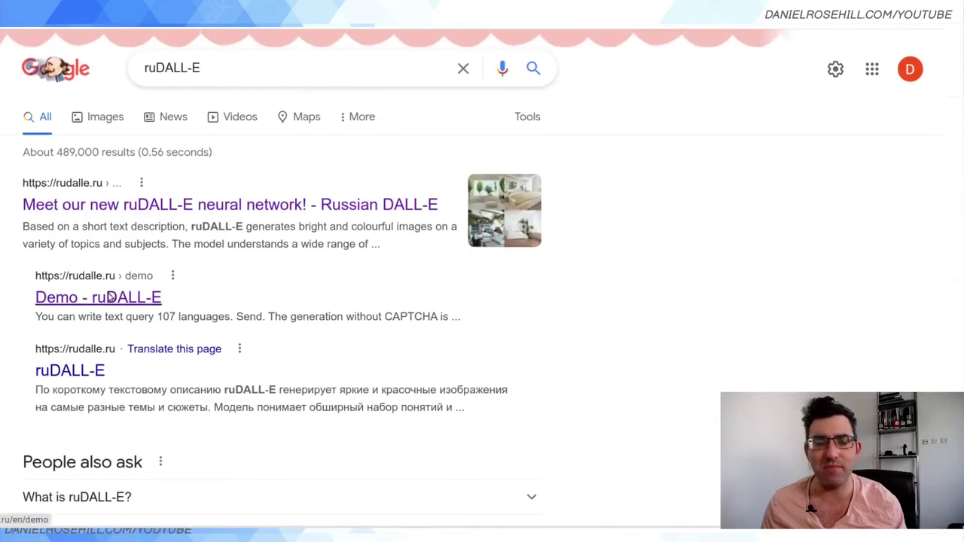
pyautogui.click(109, 297)
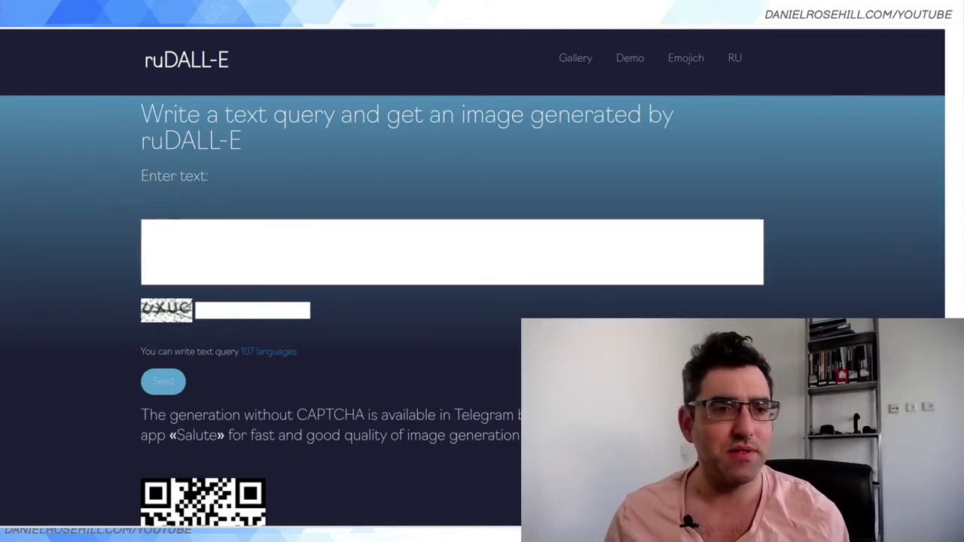
pyautogui.click(244, 269)
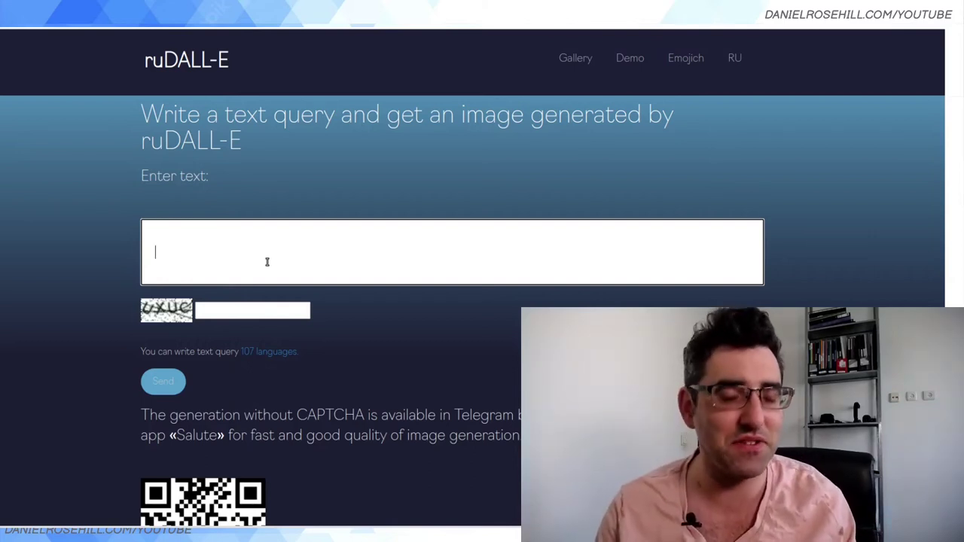
# Enter the prompt 'A sloth wearing pajamas cooking pancakes at nighttime' and fill in the CAPTCHA characters.
pyautogui.write('A sloth wearing p')
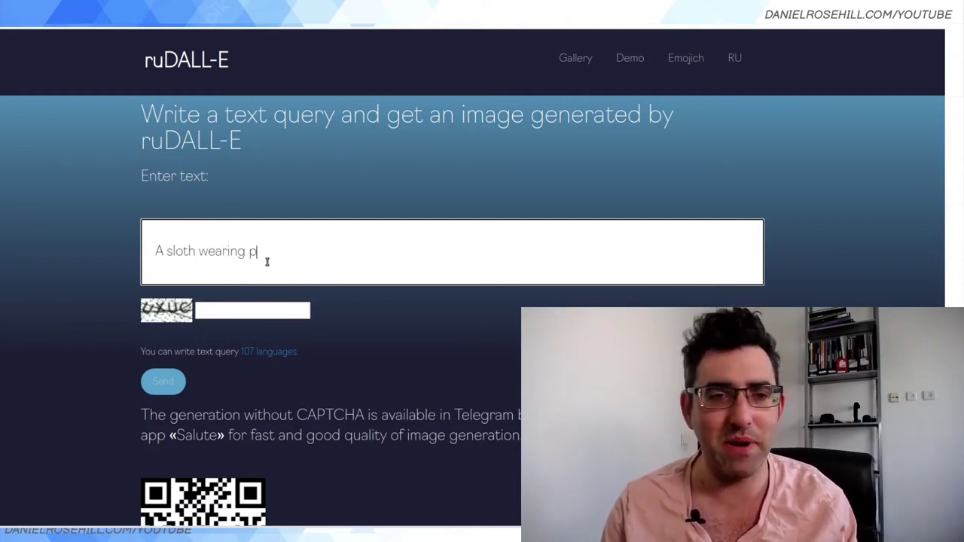
pyautogui.write('ajamas')
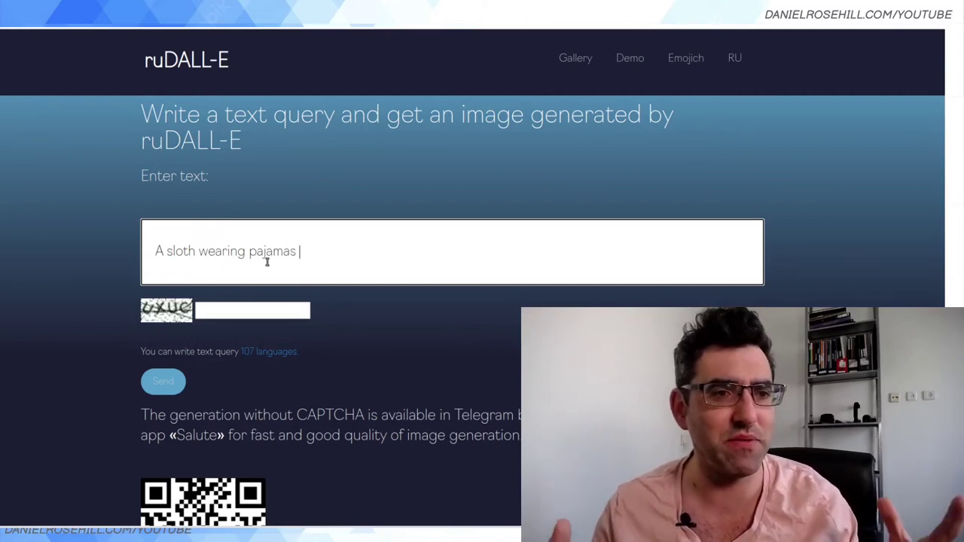
pyautogui.write('cookin')
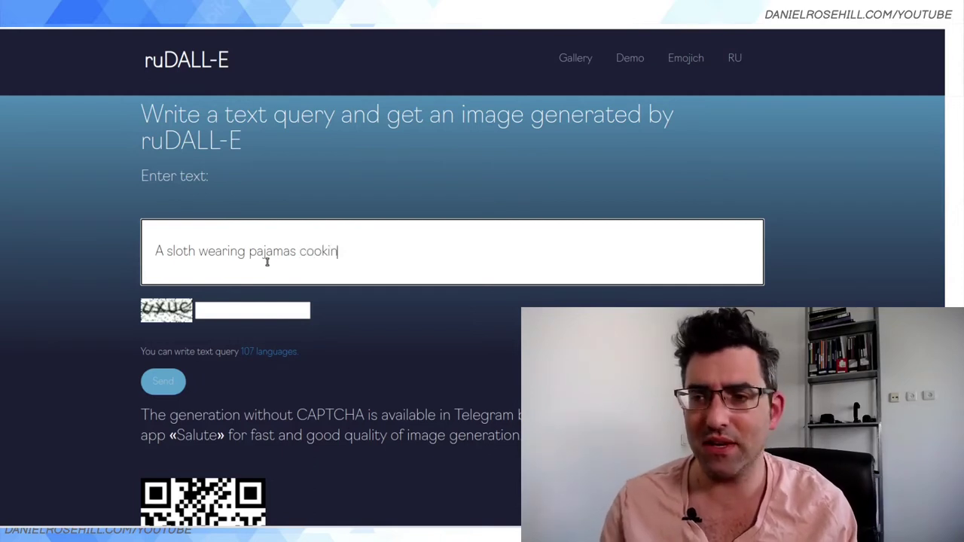
pyautogui.write('g pancakes at nighttime')
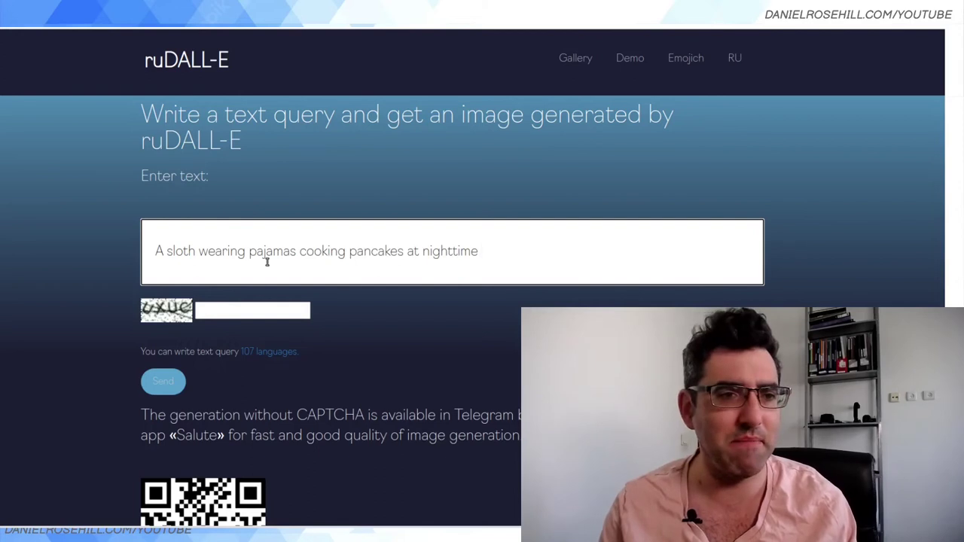
pyautogui.press('Tab')
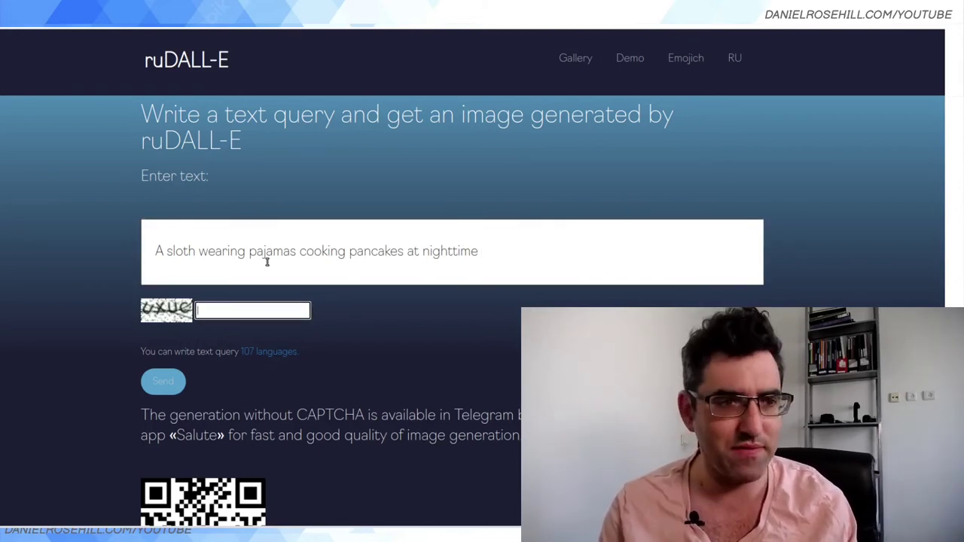
pyautogui.write('uxuc')
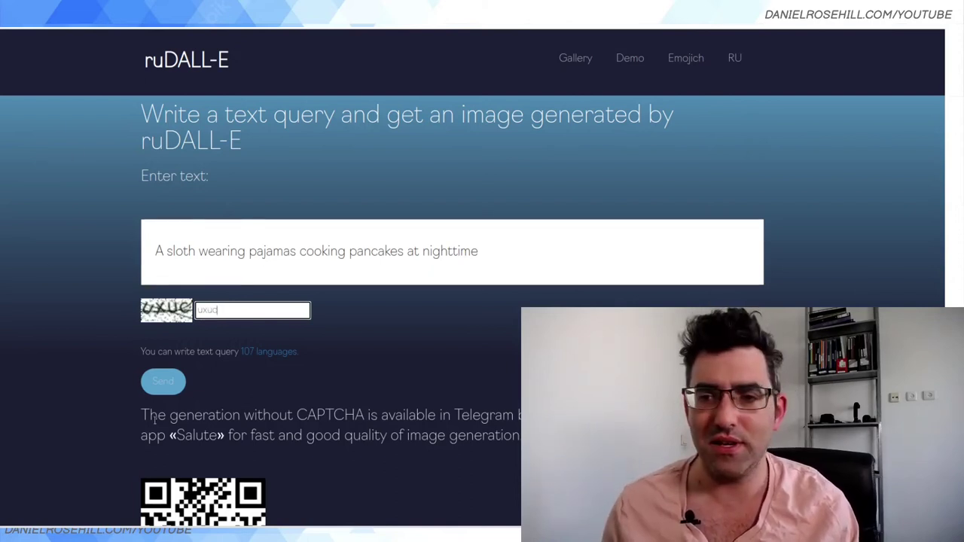
# Send the sloth prompt to ruDALL-E XL and wait for the drawn result.
pyautogui.click(160, 381)
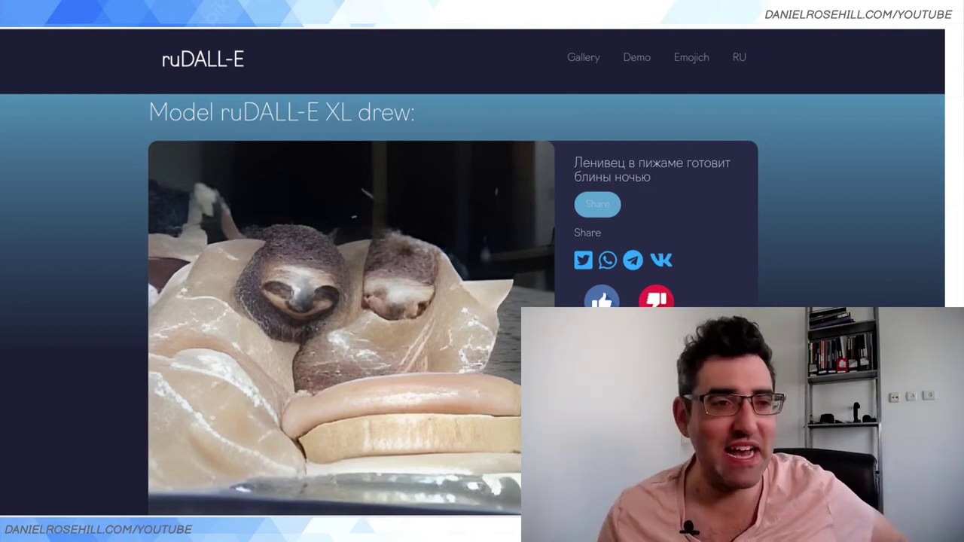
# Open the generated sloth image in a new tab.
pyautogui.scroll(-1, 260, 197)
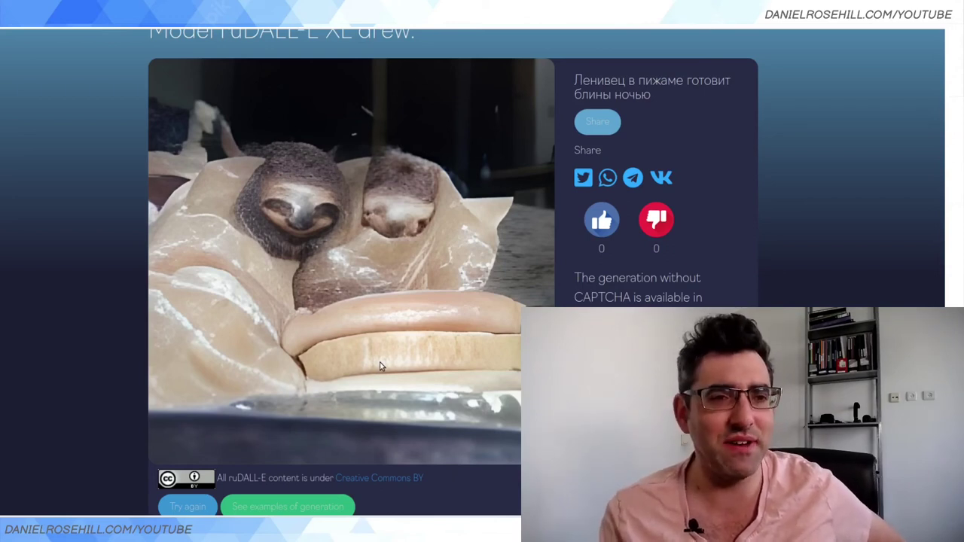
pyautogui.rightClick(313, 261)
pyautogui.click(337, 271)
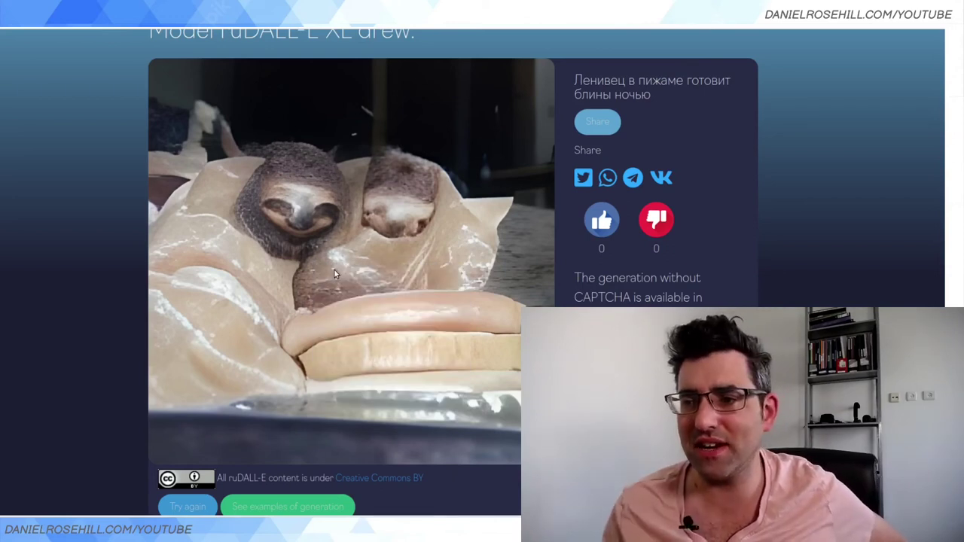